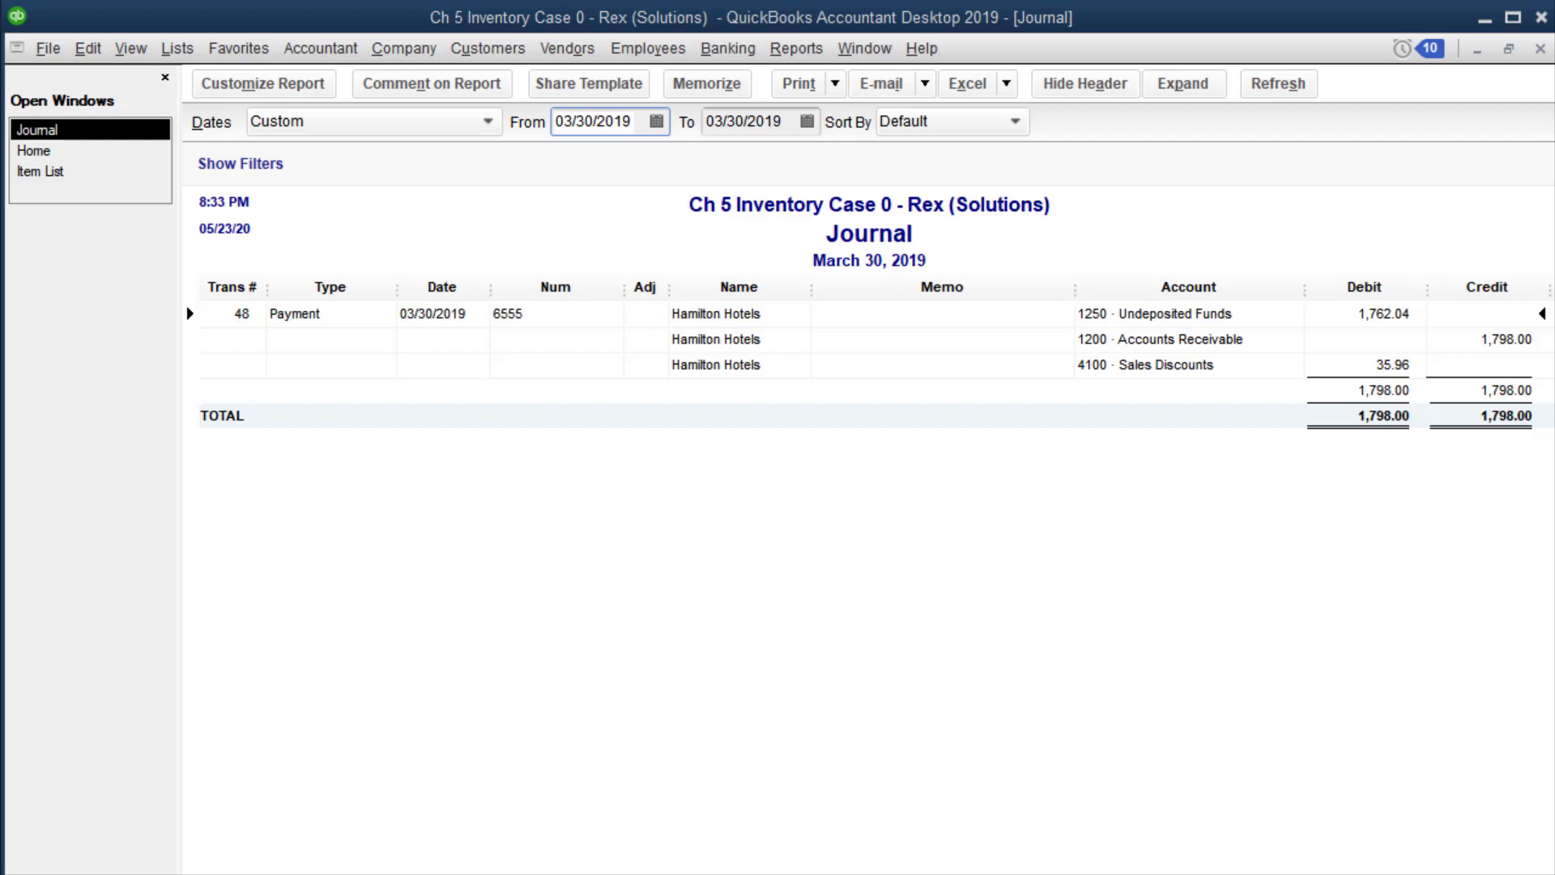
- Switch from the journal report to the home page
click(49, 153)
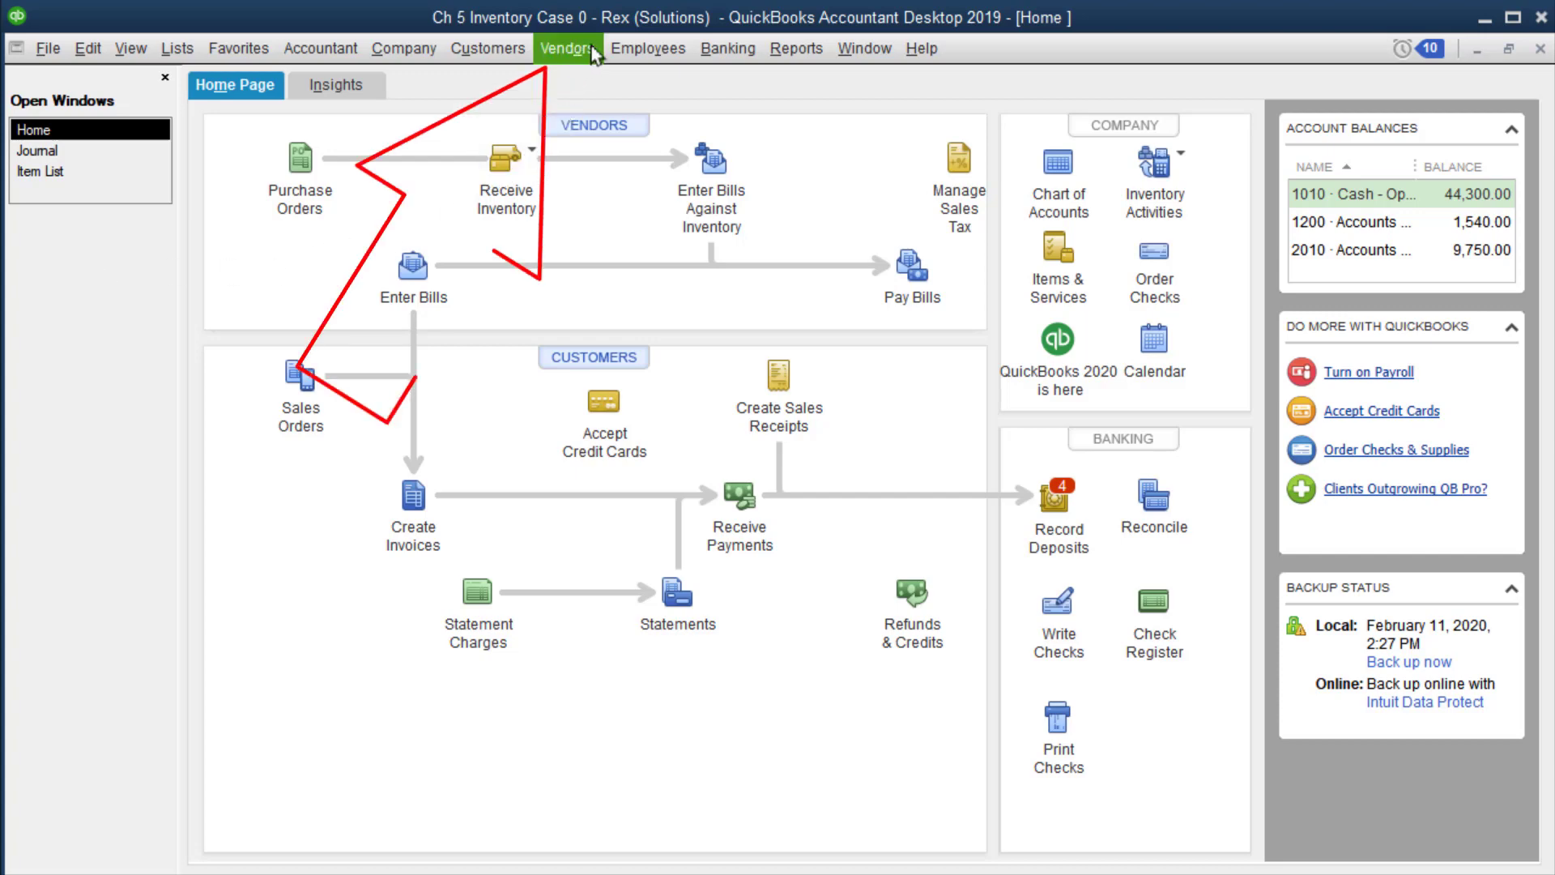
click(567, 48)
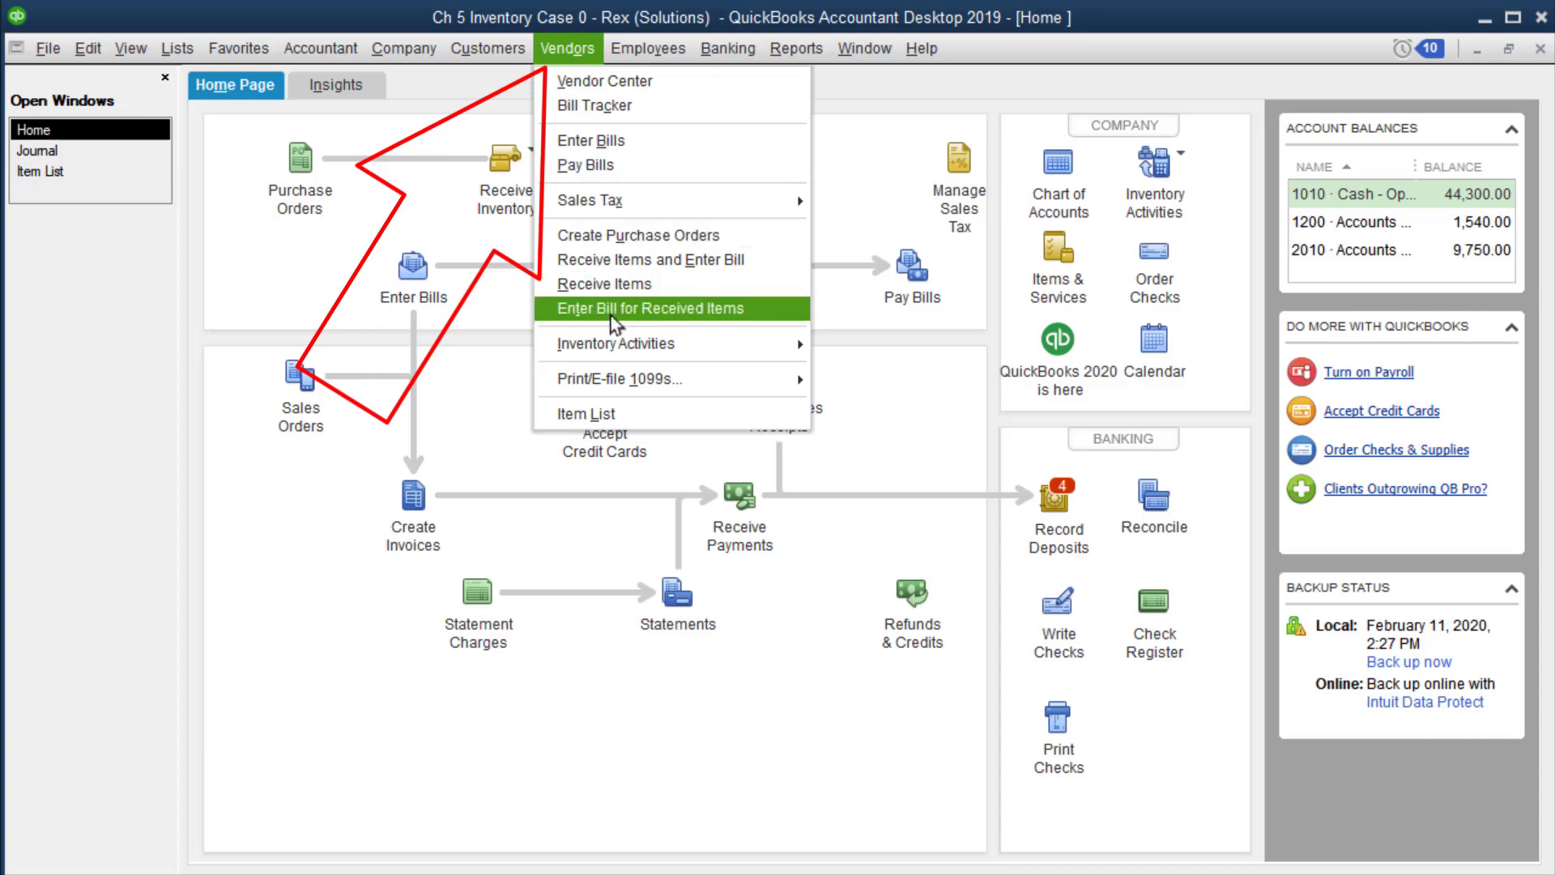
mouse_move(658, 347)
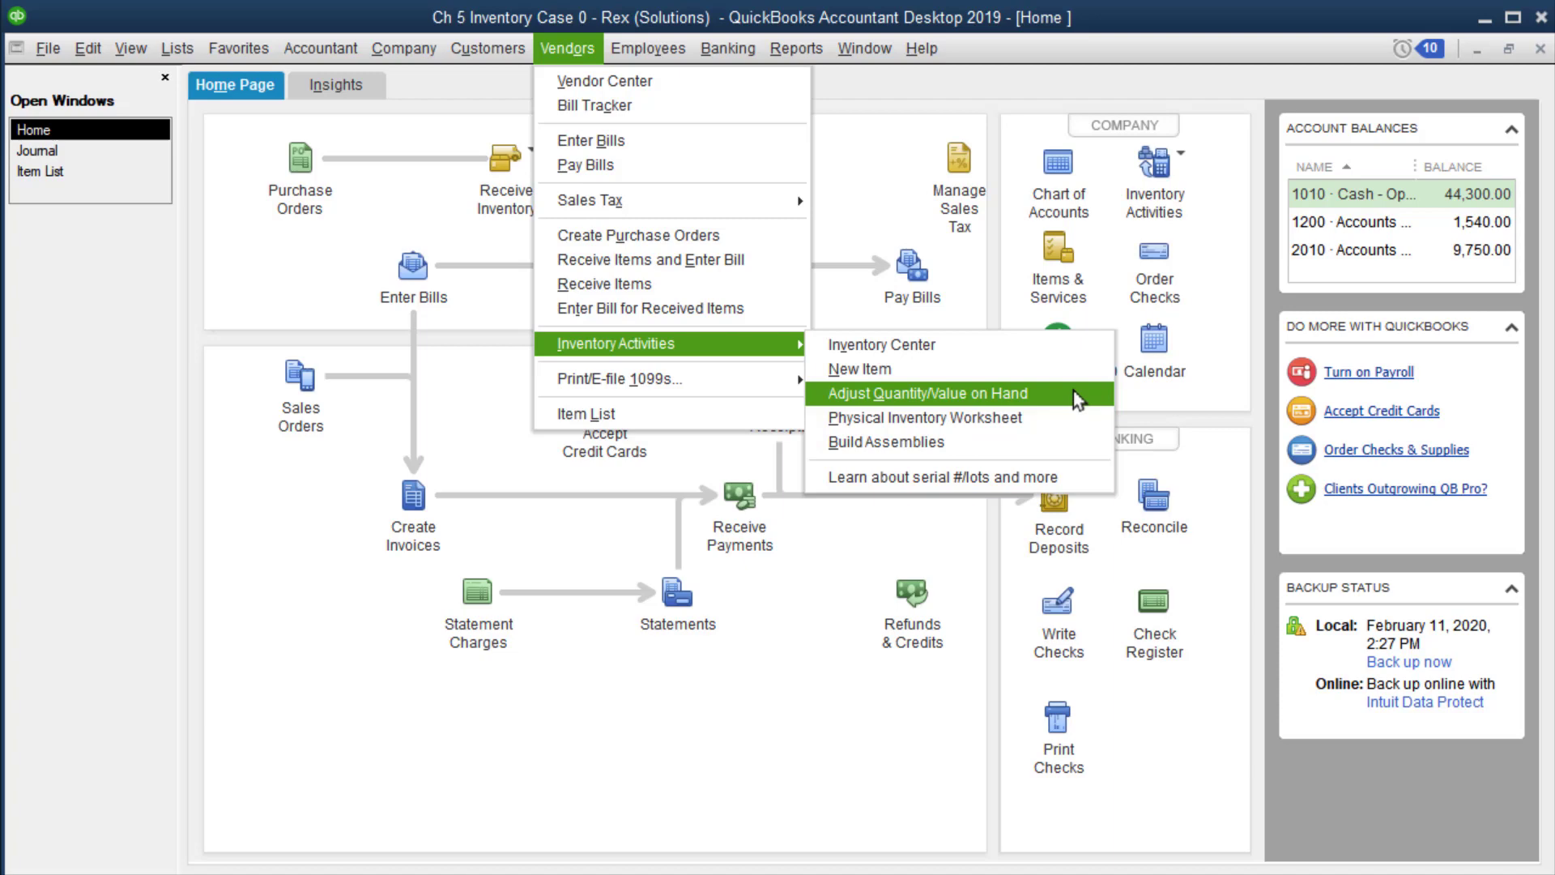
click(1134, 74)
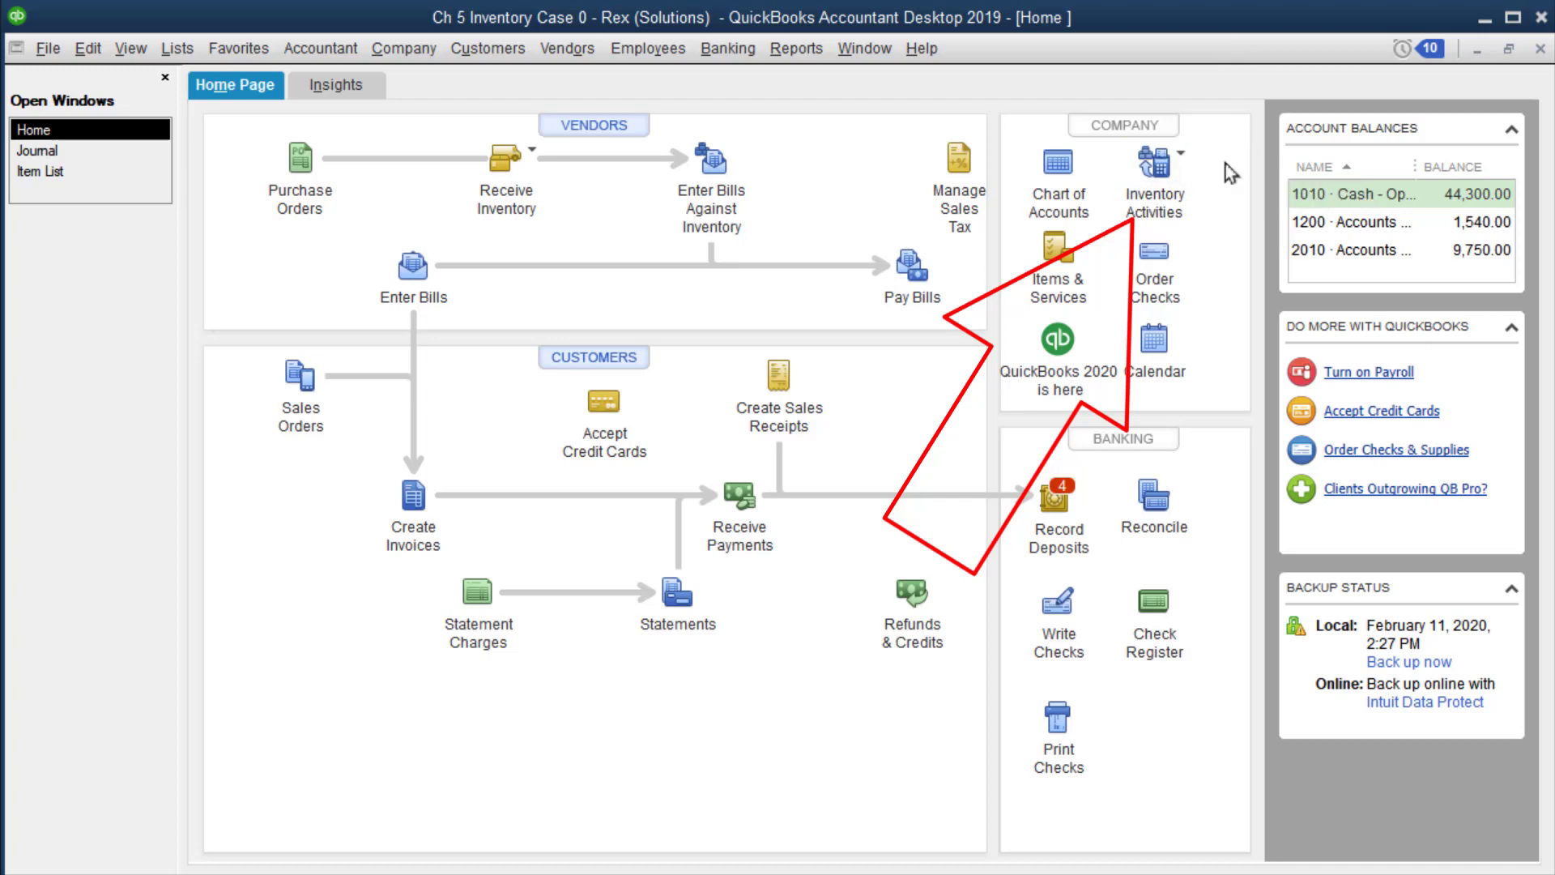
- Open the Adjust Quantity/Value On Hand form and set up a Quantity adjustment dated 03/31/2019
click(1182, 154)
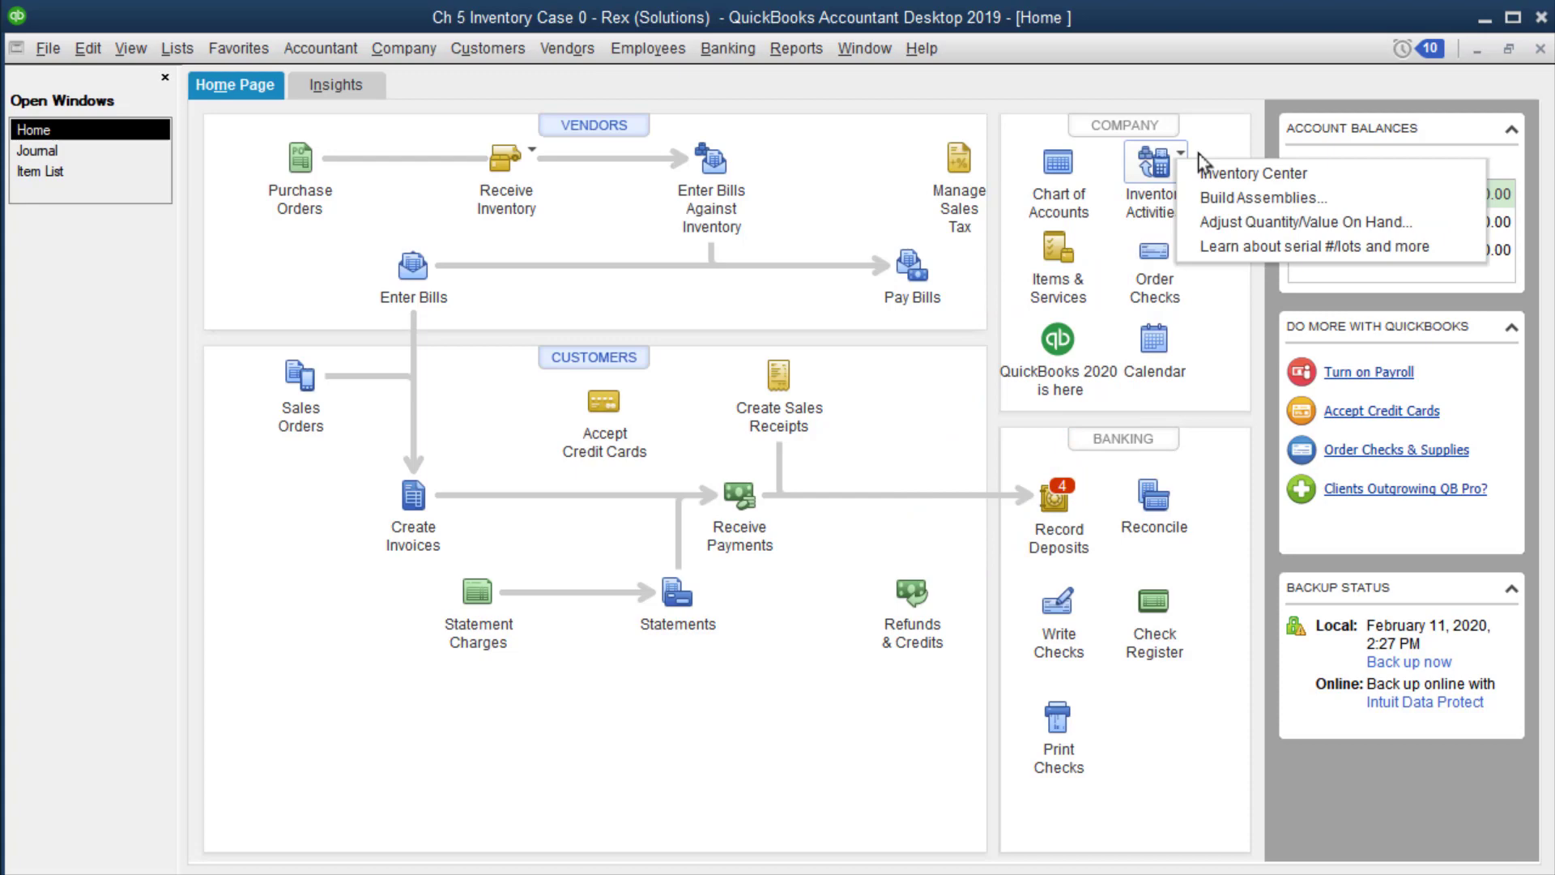
click(1438, 220)
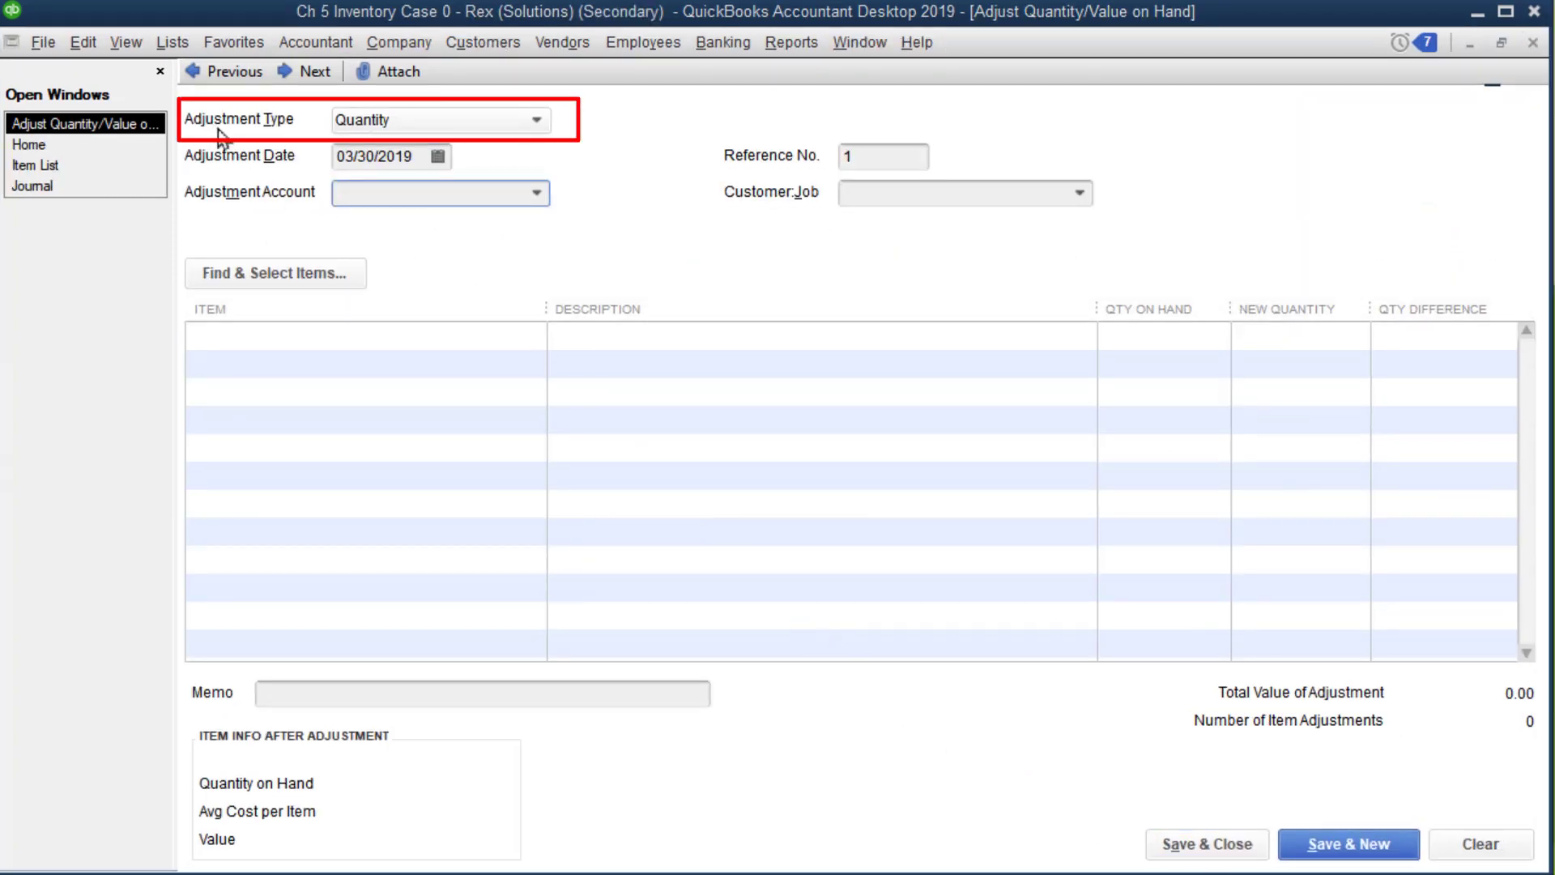
click(420, 123)
click(446, 124)
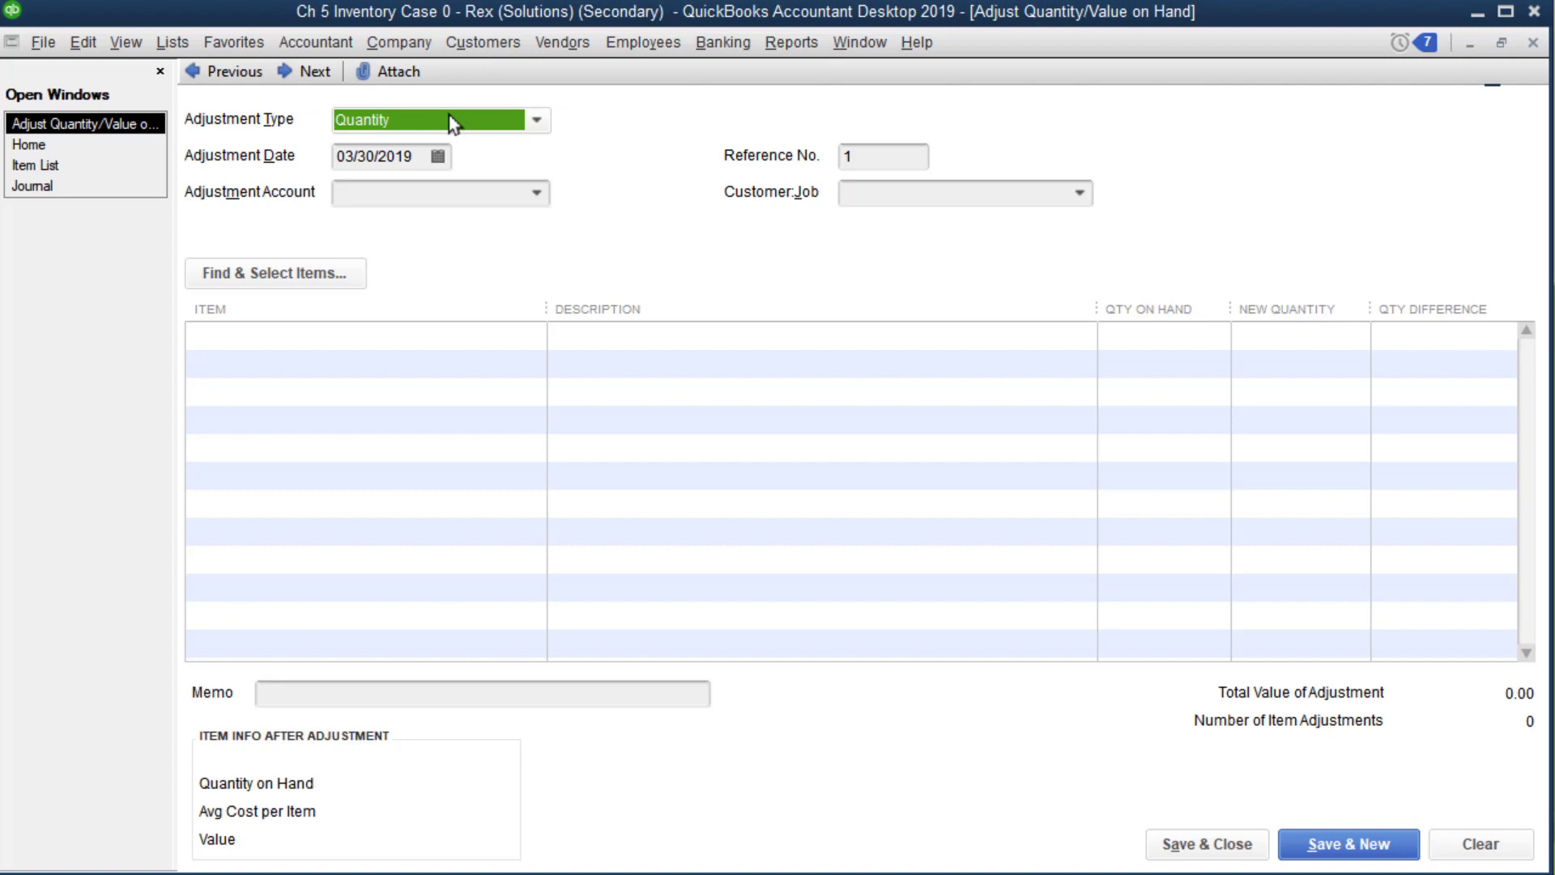
click(440, 159)
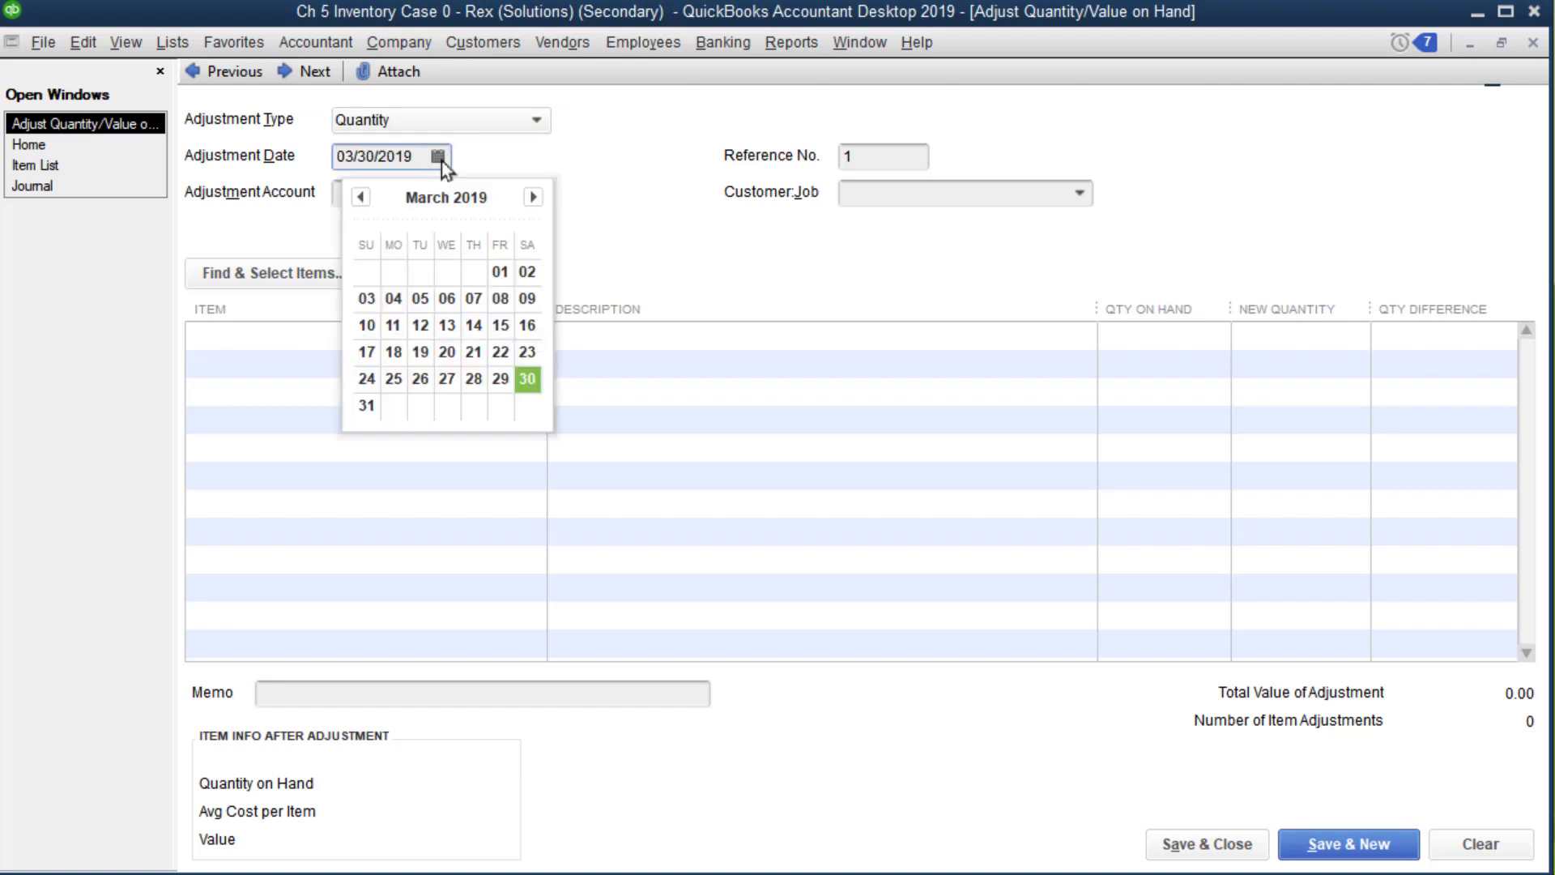
click(373, 418)
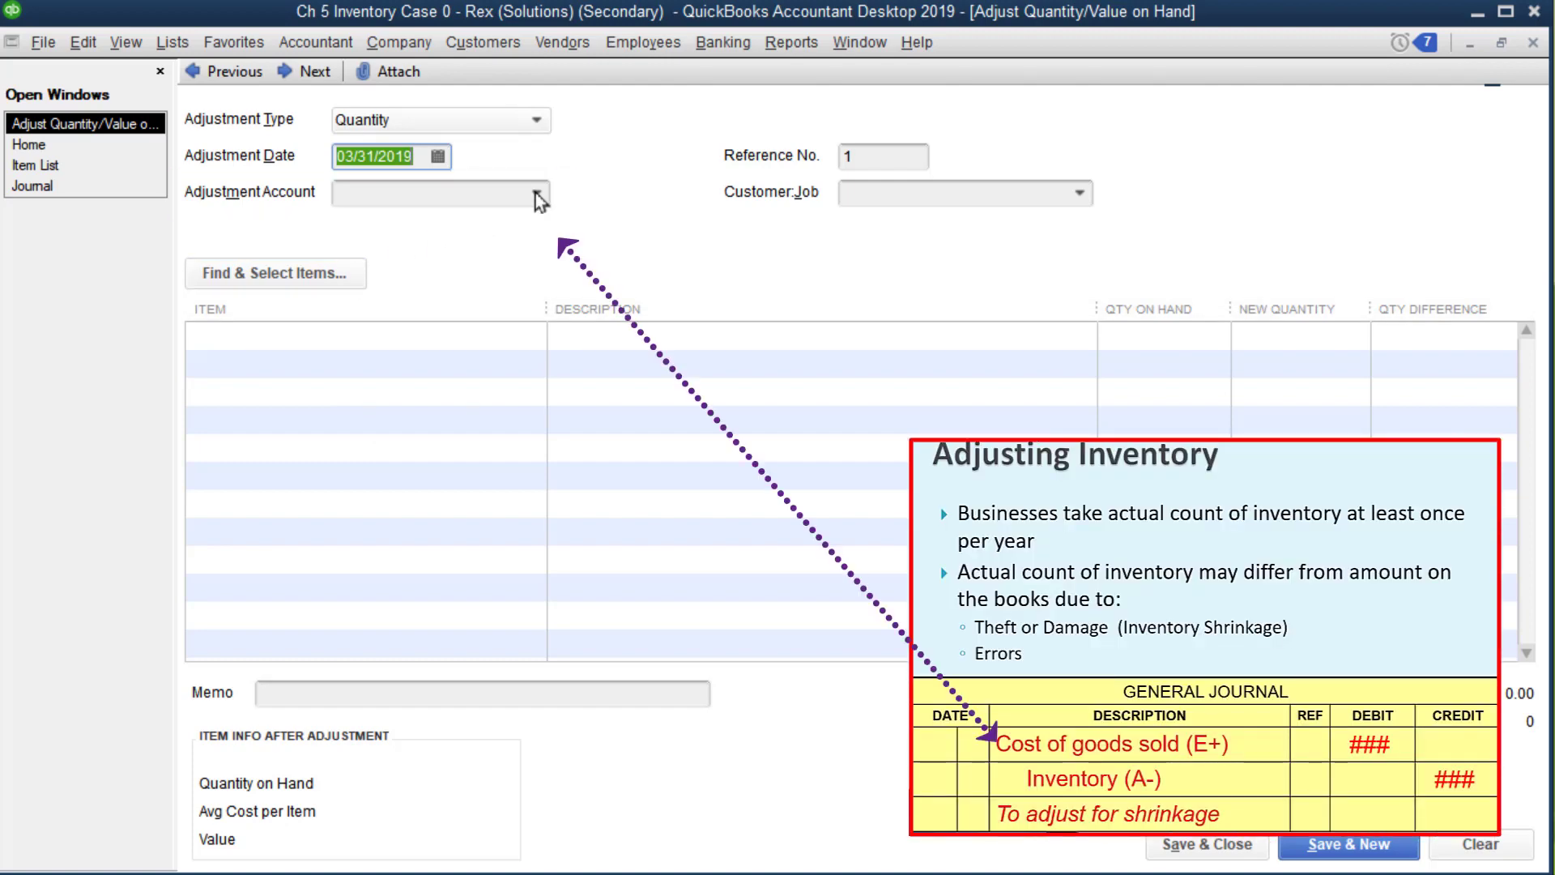
- Assign 5900 · Inventory Adjustment as the adjustment account, accepting the income-or-expense warning and suppressing it for the future
click(536, 195)
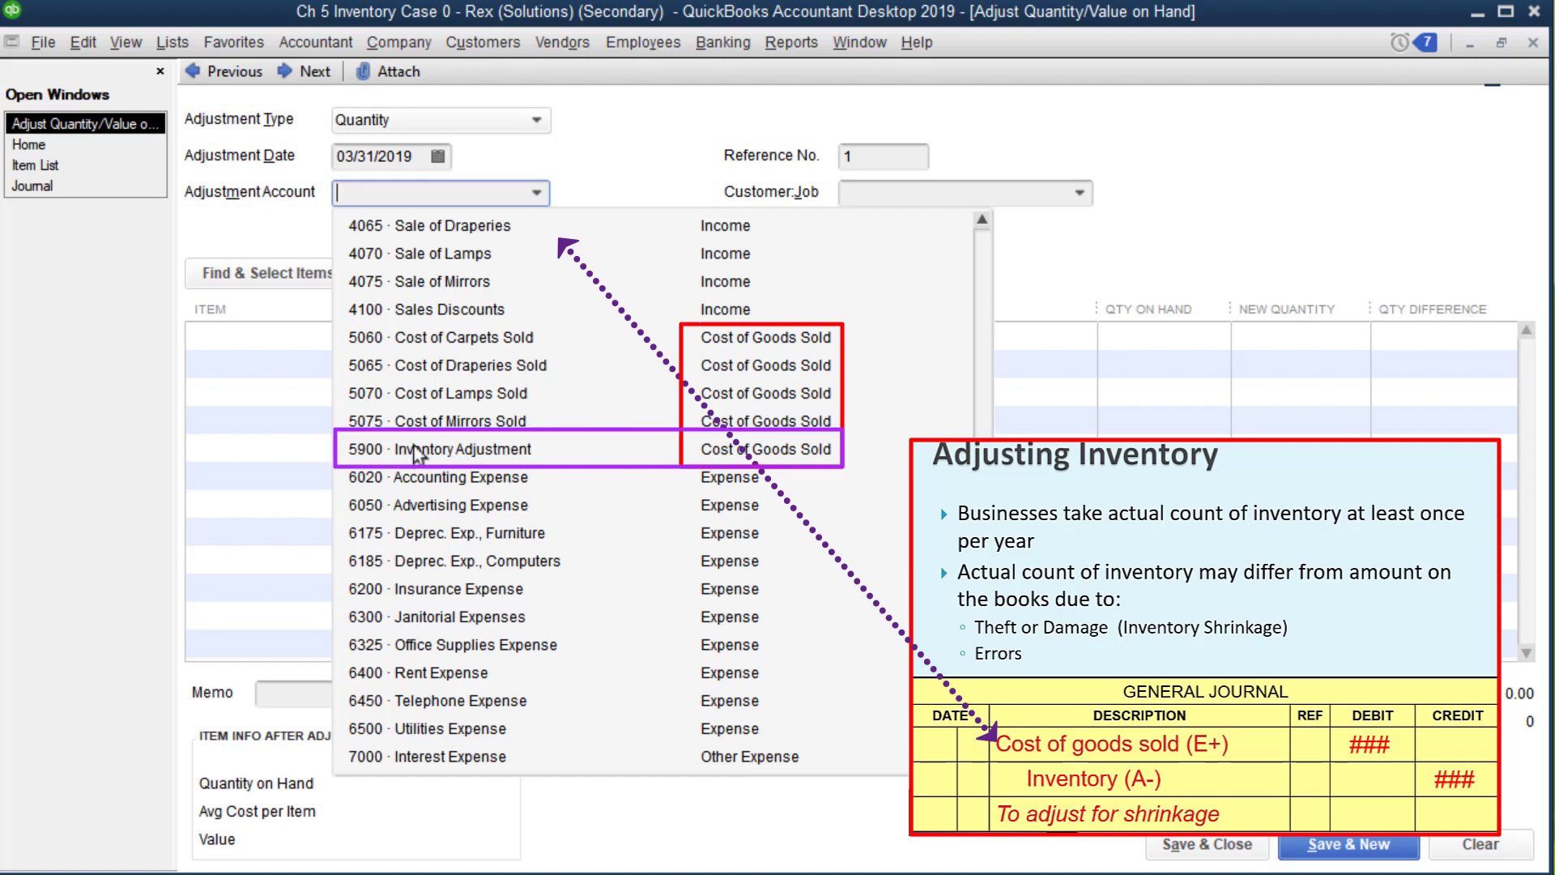
click(493, 454)
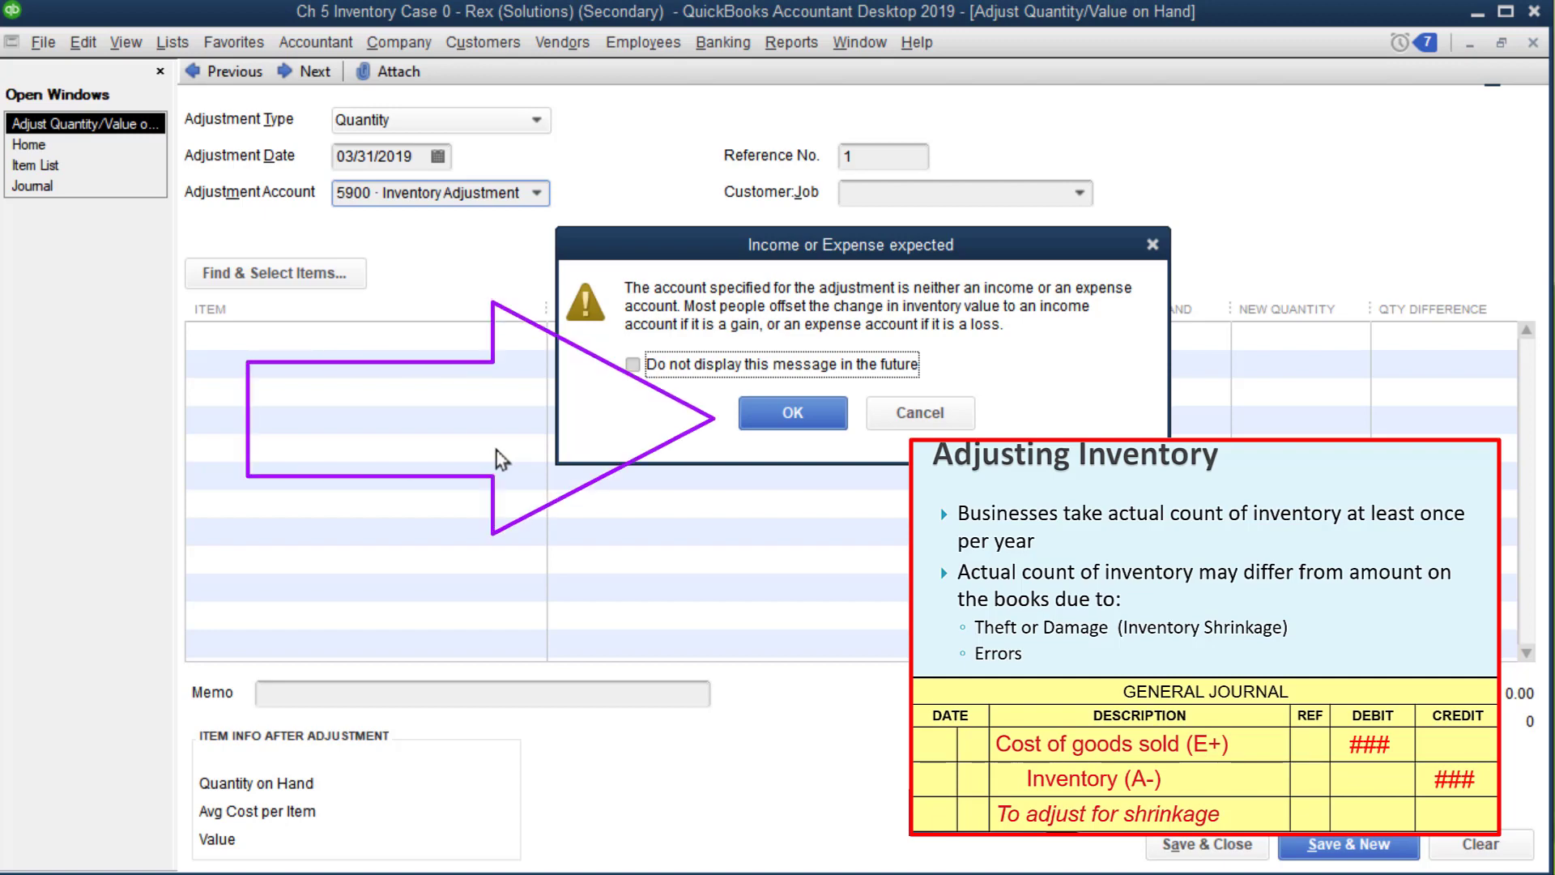
click(637, 365)
click(820, 417)
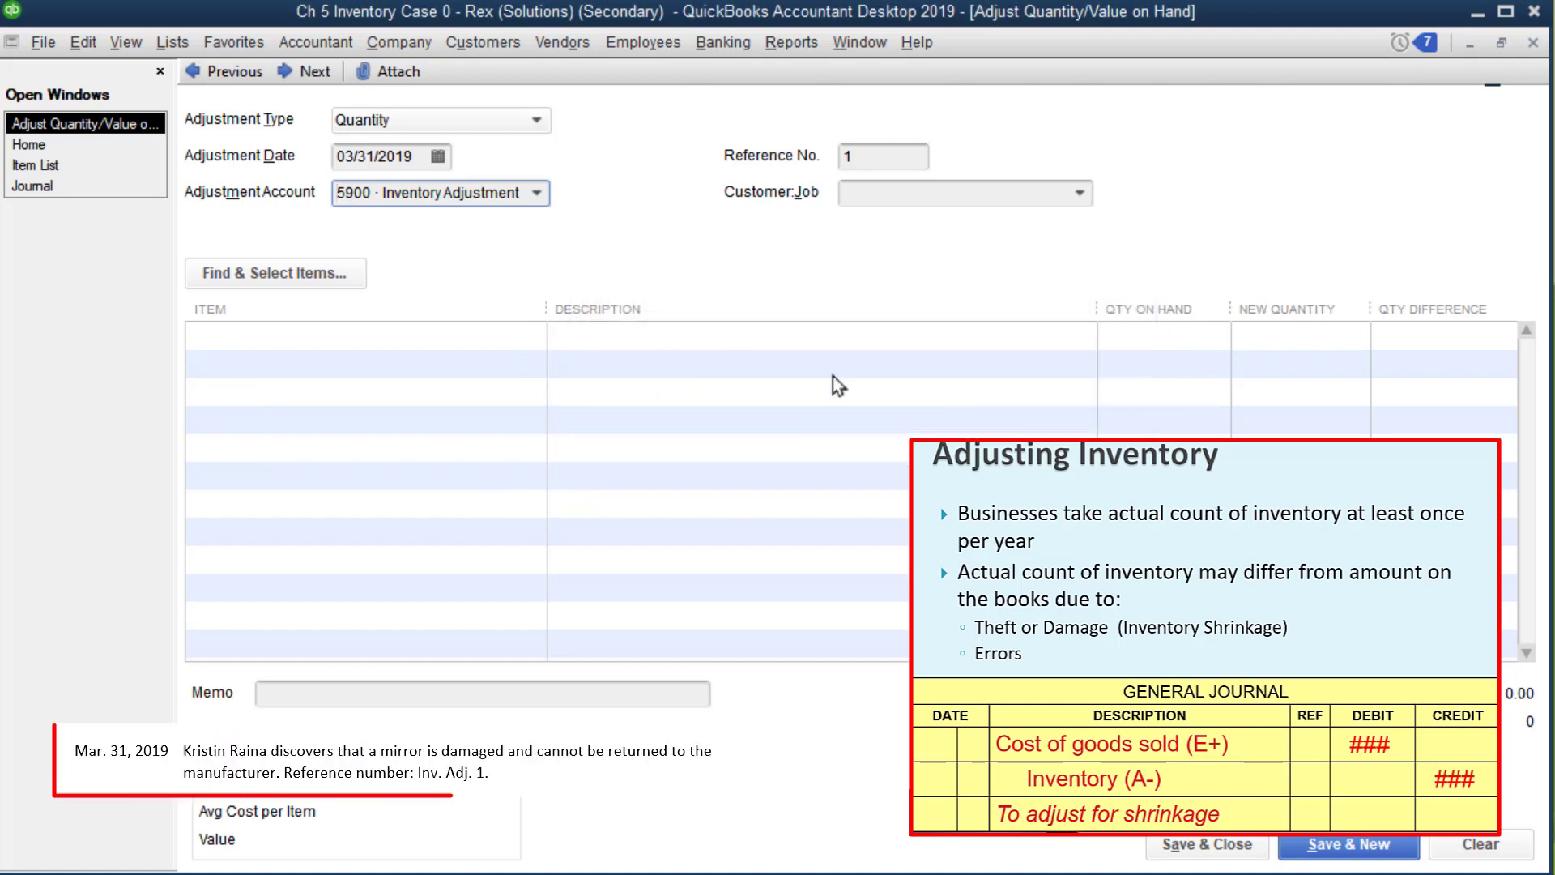
- Set the adjustment's reference number to Inv. Adj. 1
click(906, 156)
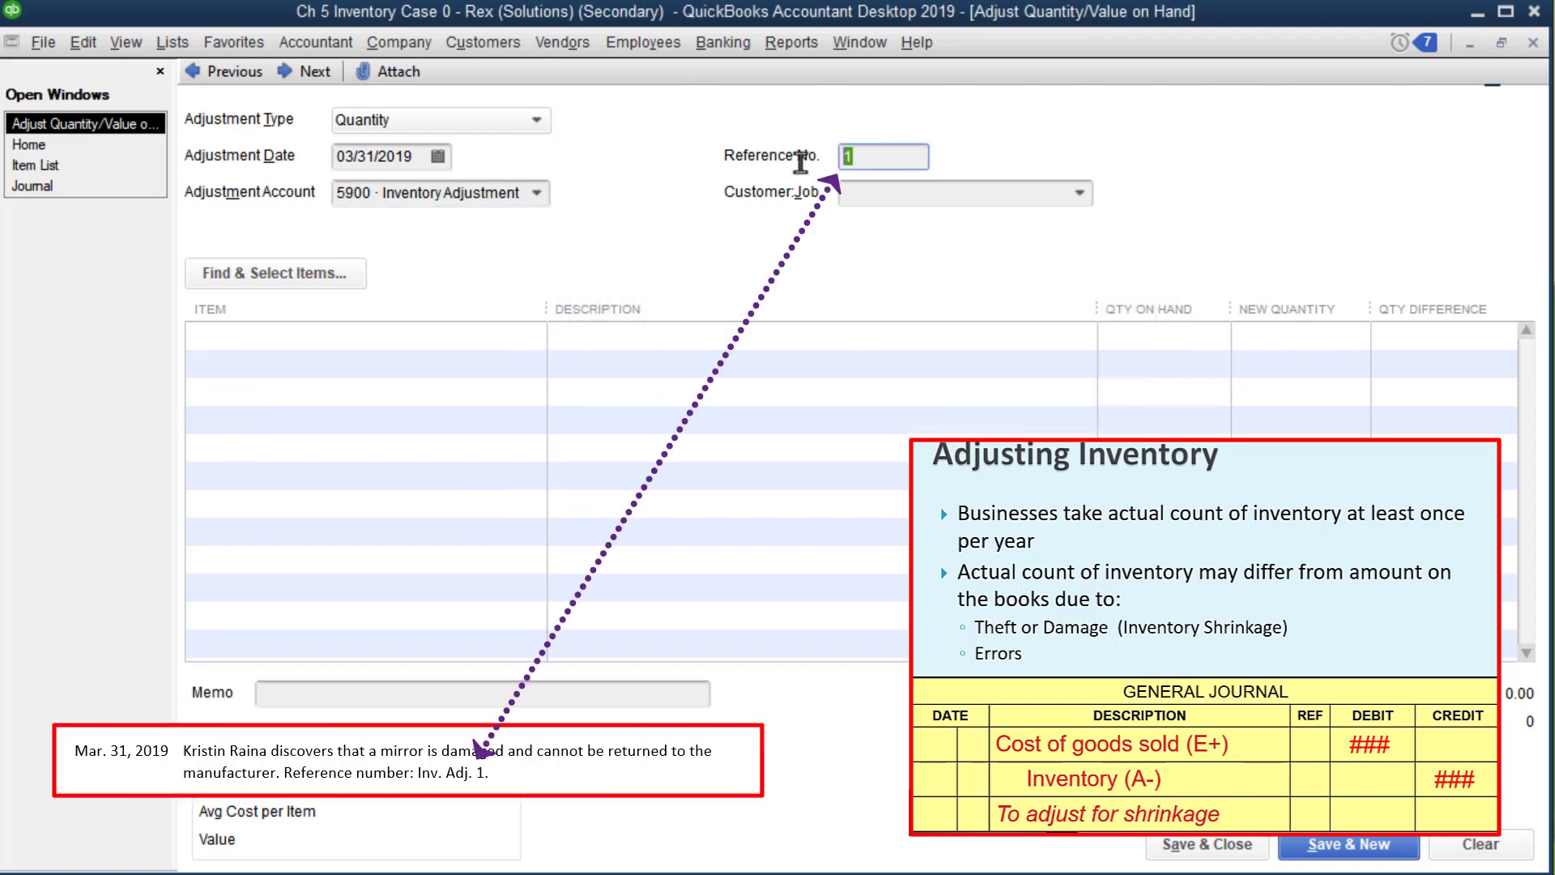
text(Inv.)
key(BackSpace)
key(BackSpace)
key(BackSpace)
key(BackSpace)
text(Inv. Adj. 1)
key(Tab)
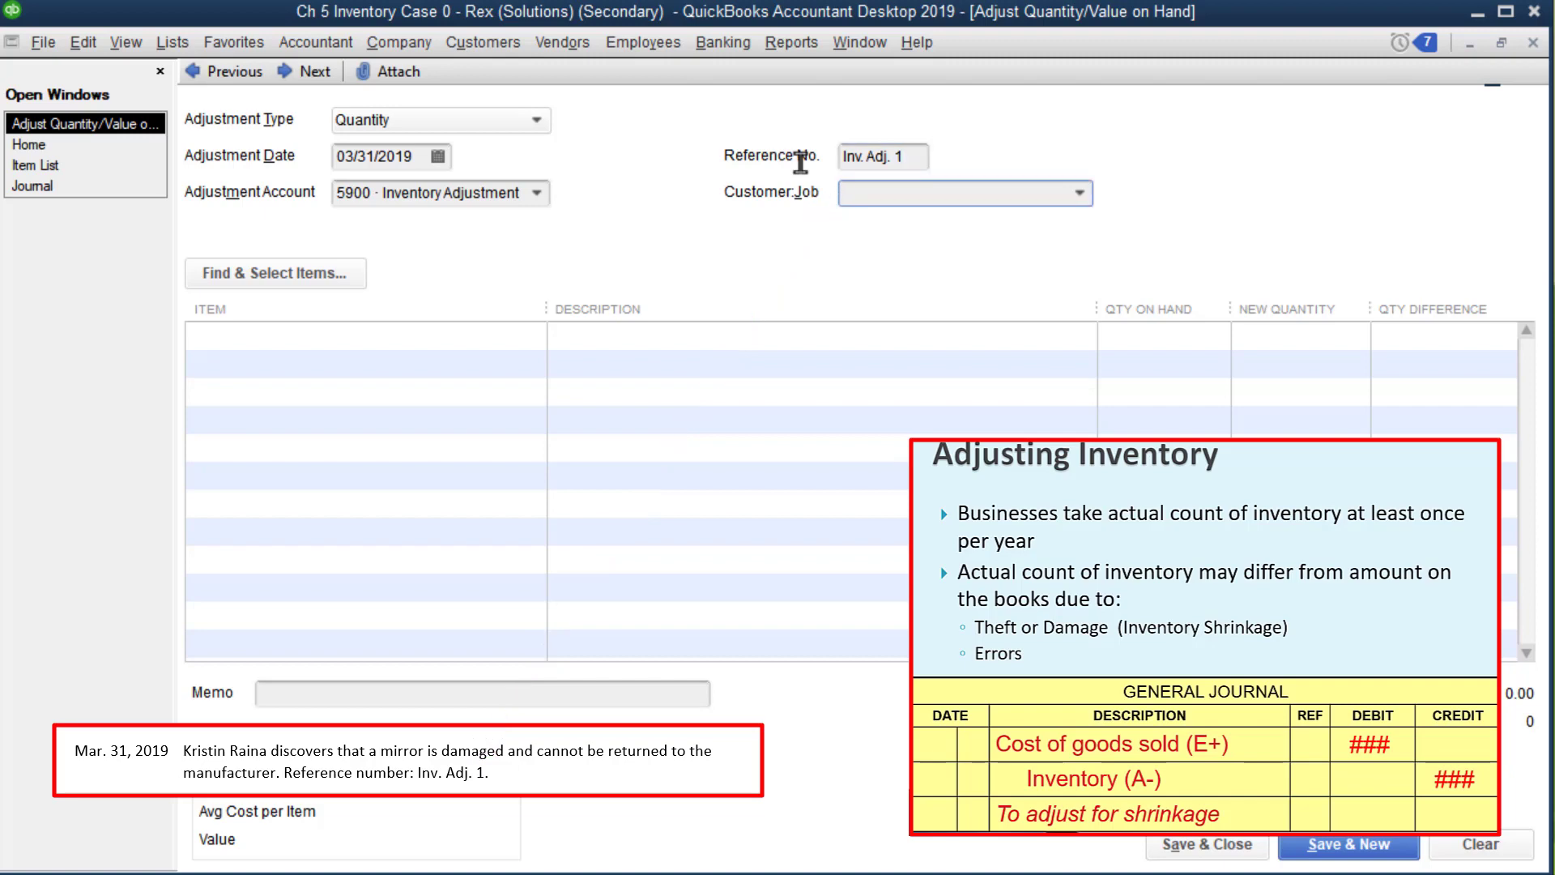
- Add the Mirrors item with a new quantity of 6, then save and close the adjustment
click(457, 332)
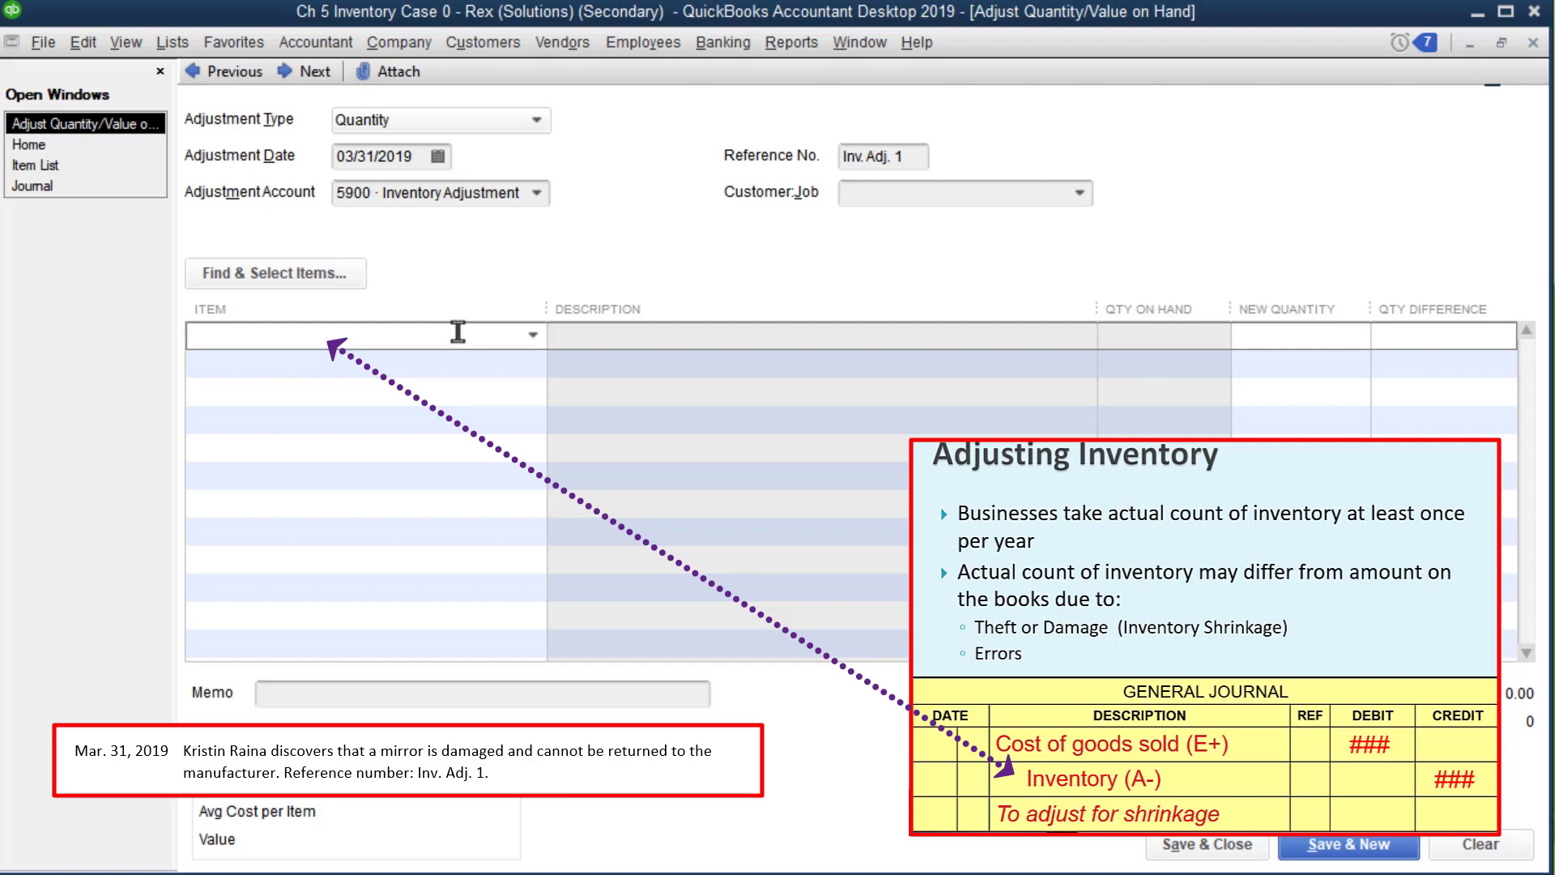
text(Mirrors)
key(Tab)
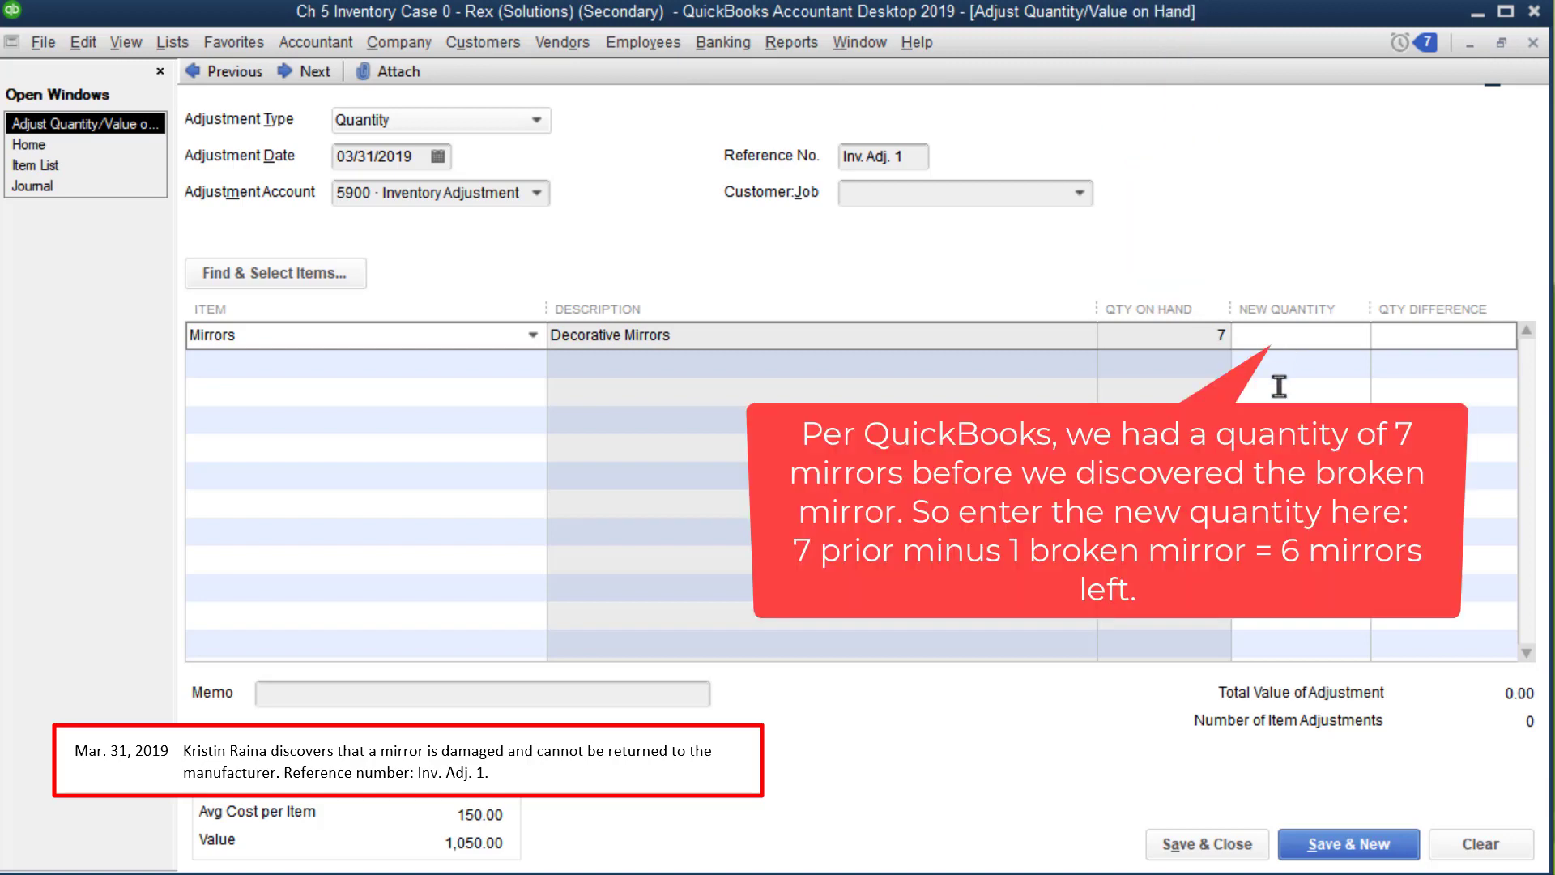
text(6)
click(406, 361)
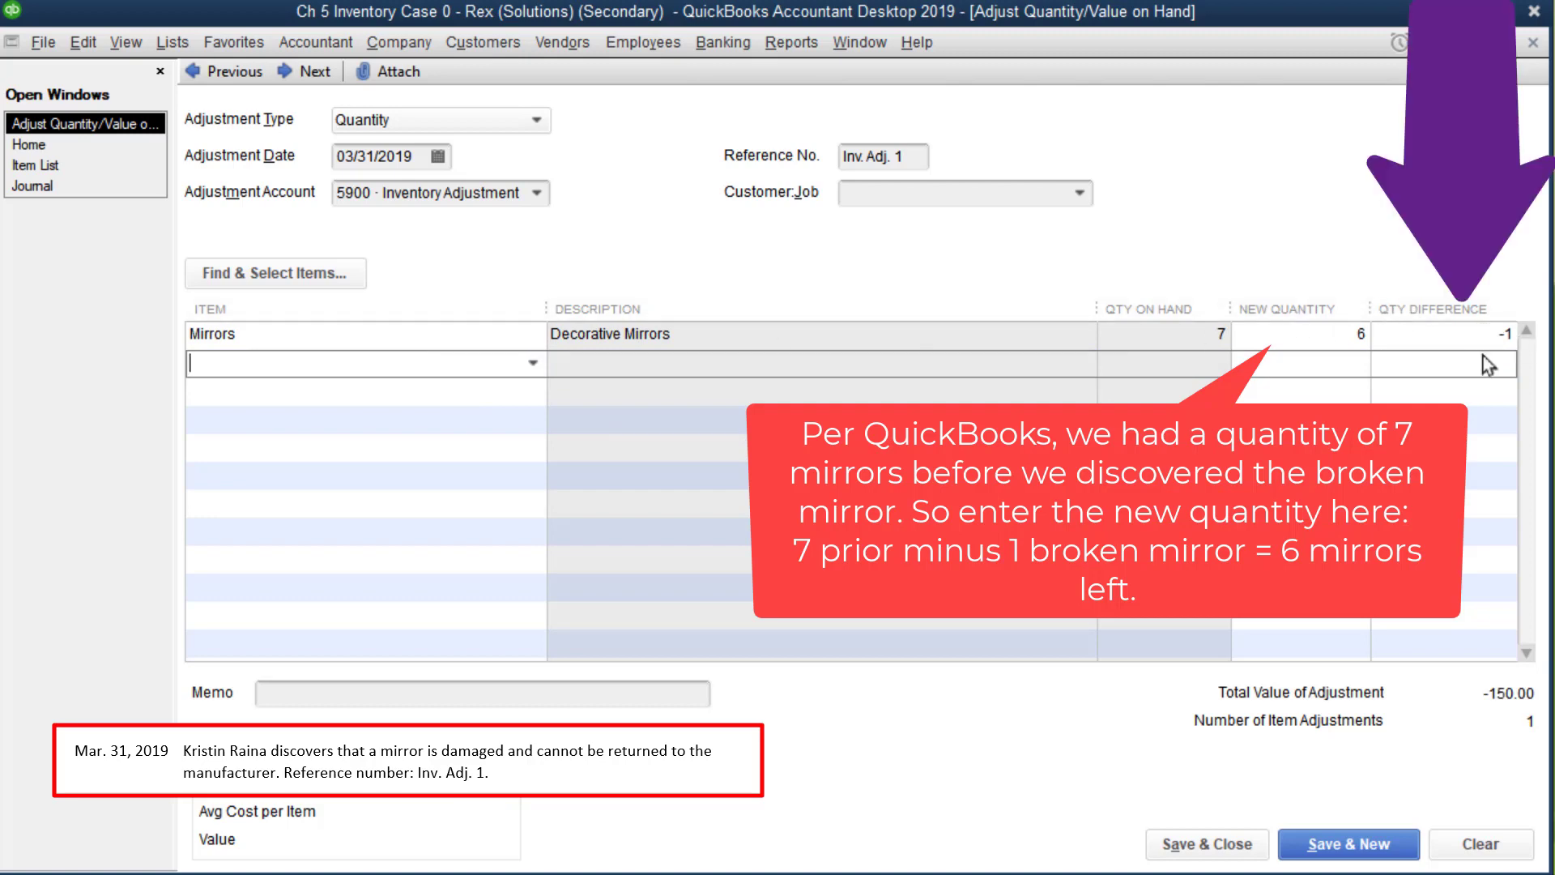
click(1212, 845)
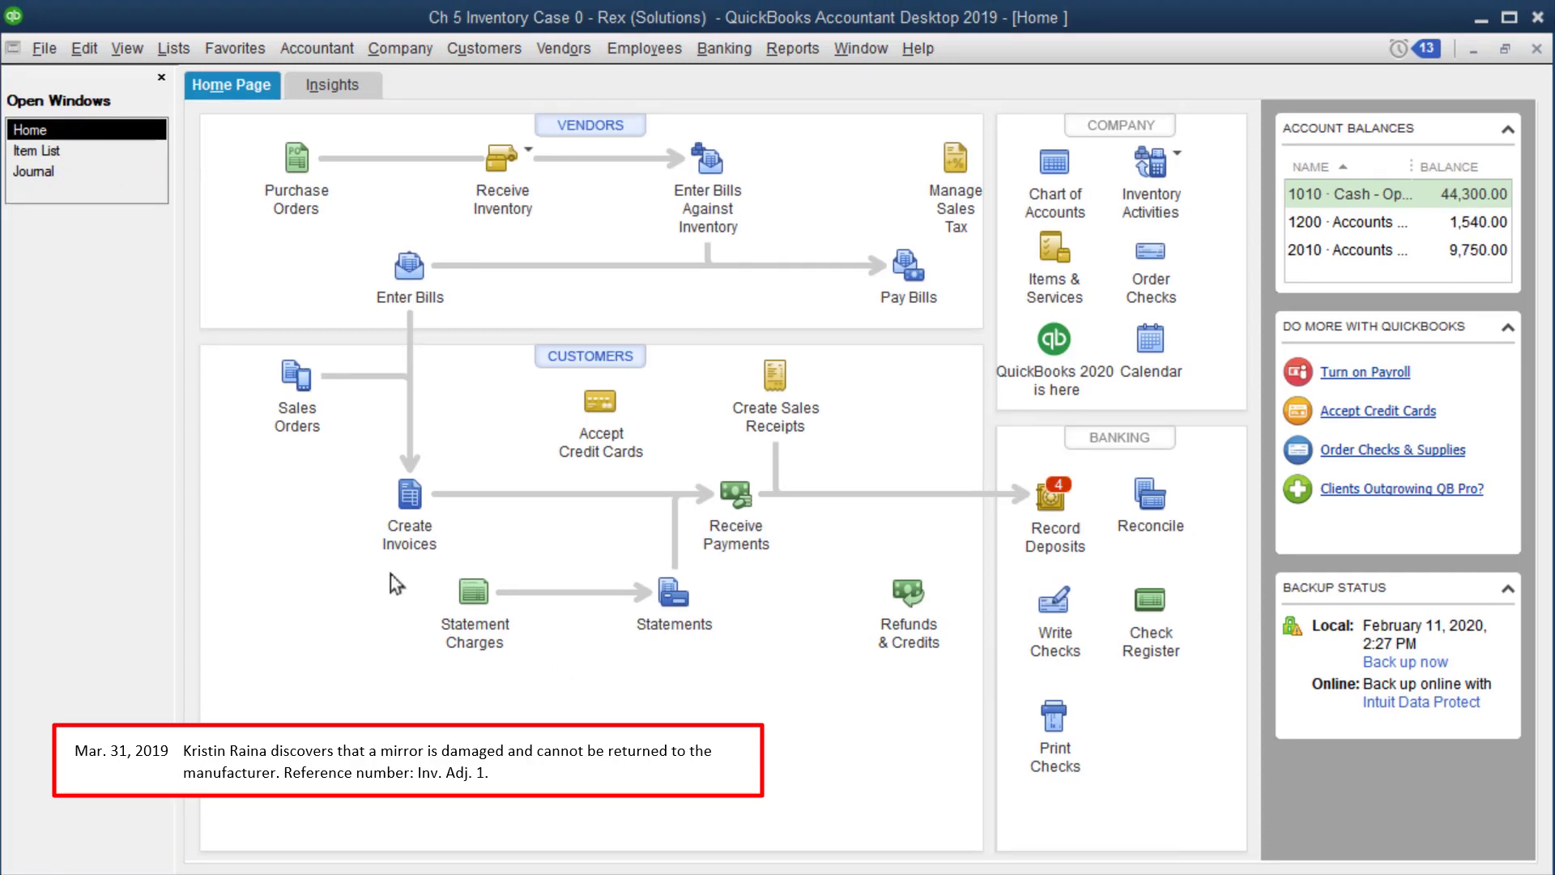
- Reopen the Journal report, set its date range from 03/31/2019 to 03/31/2019, and refresh it
click(34, 173)
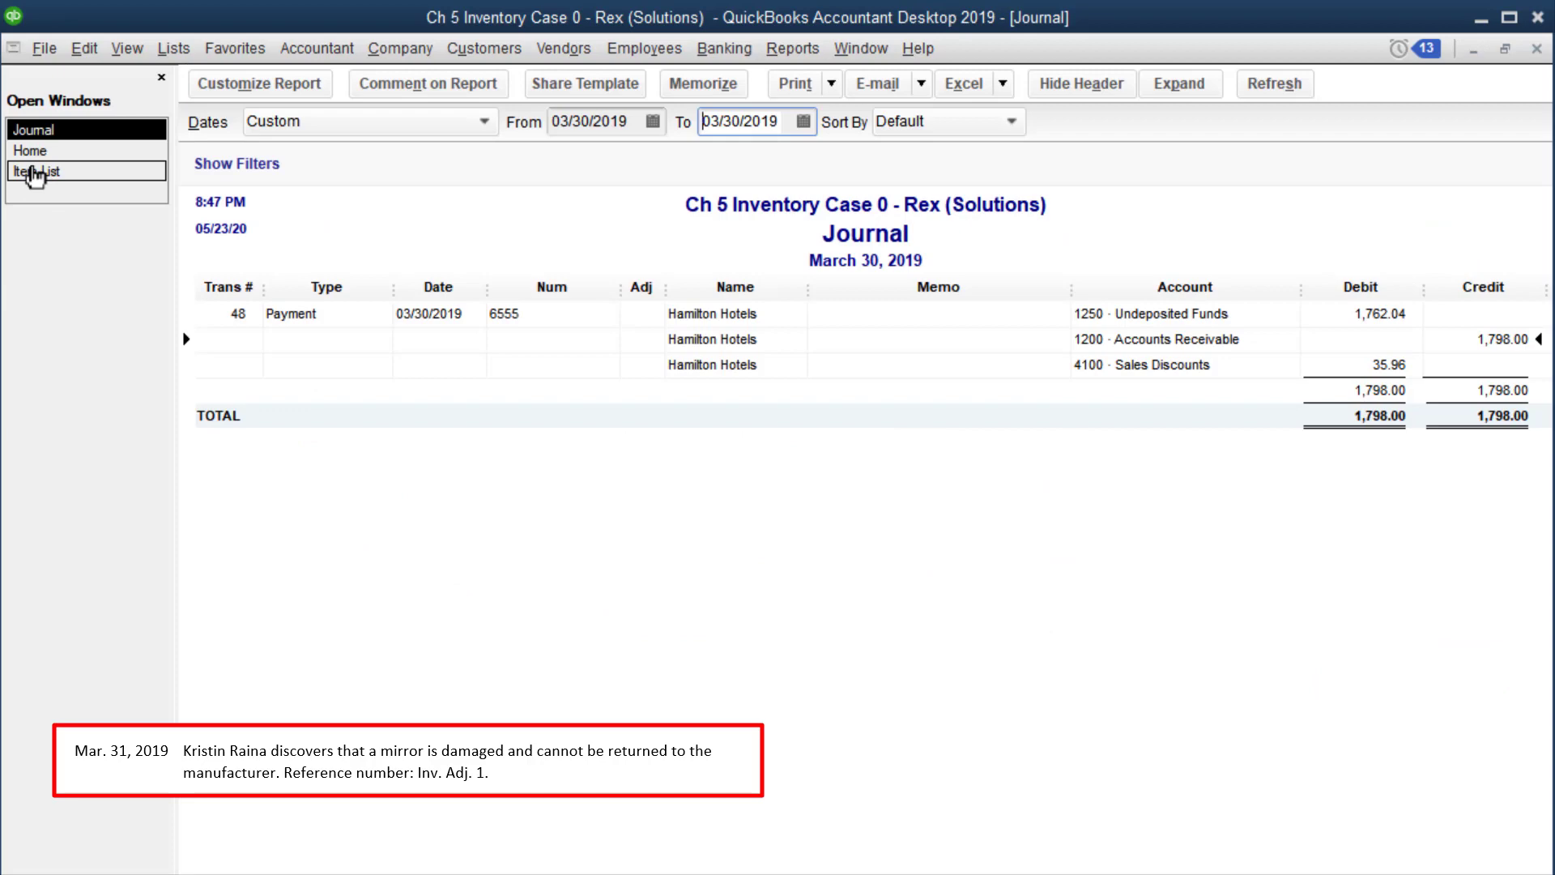
click(653, 122)
click(581, 371)
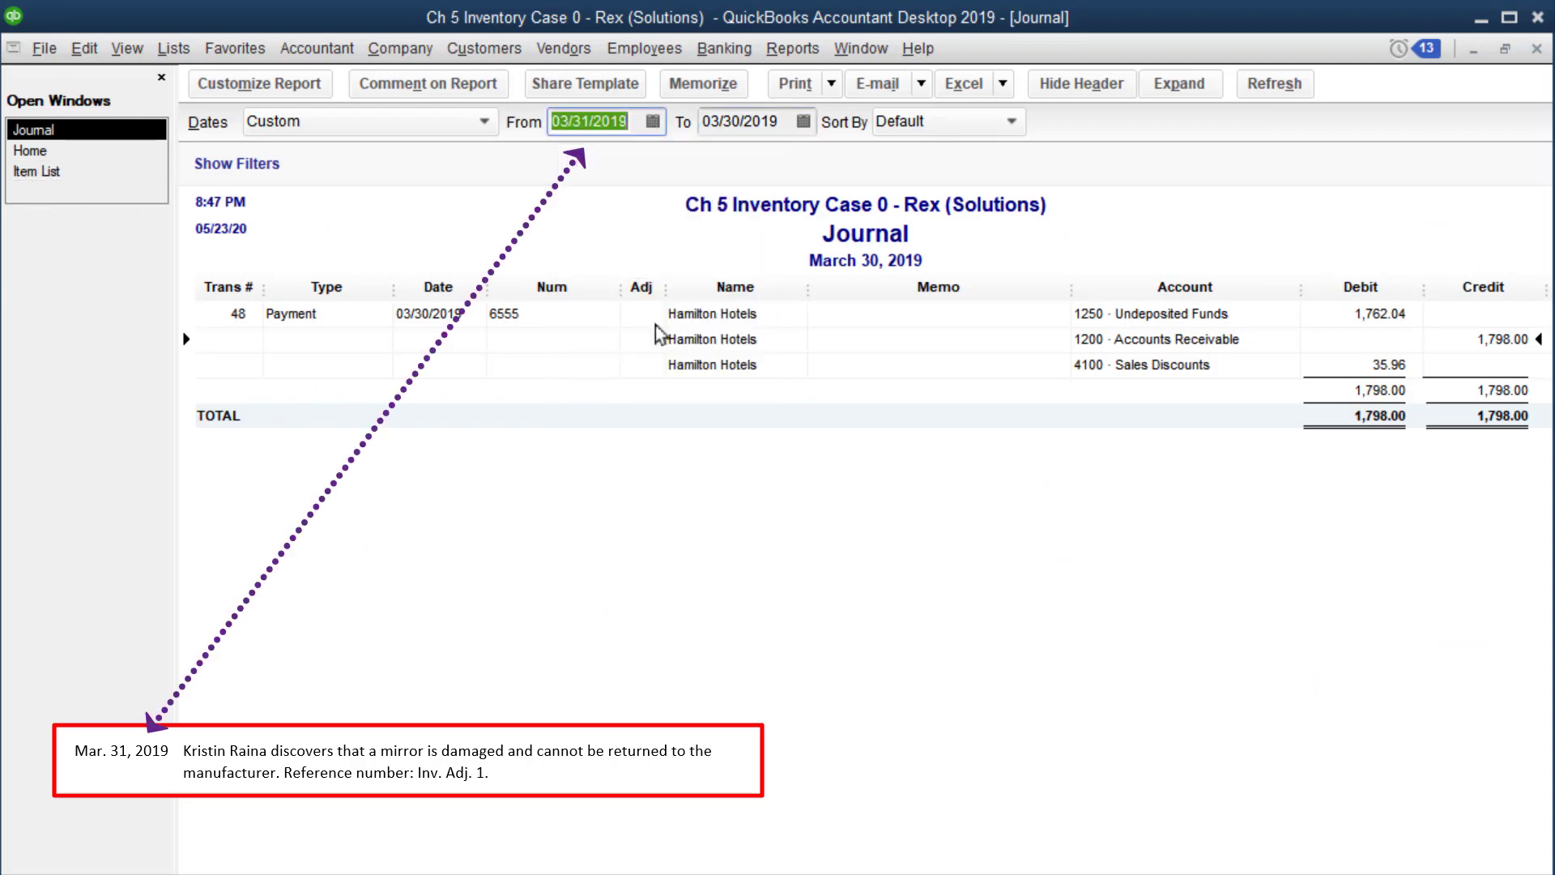
click(802, 122)
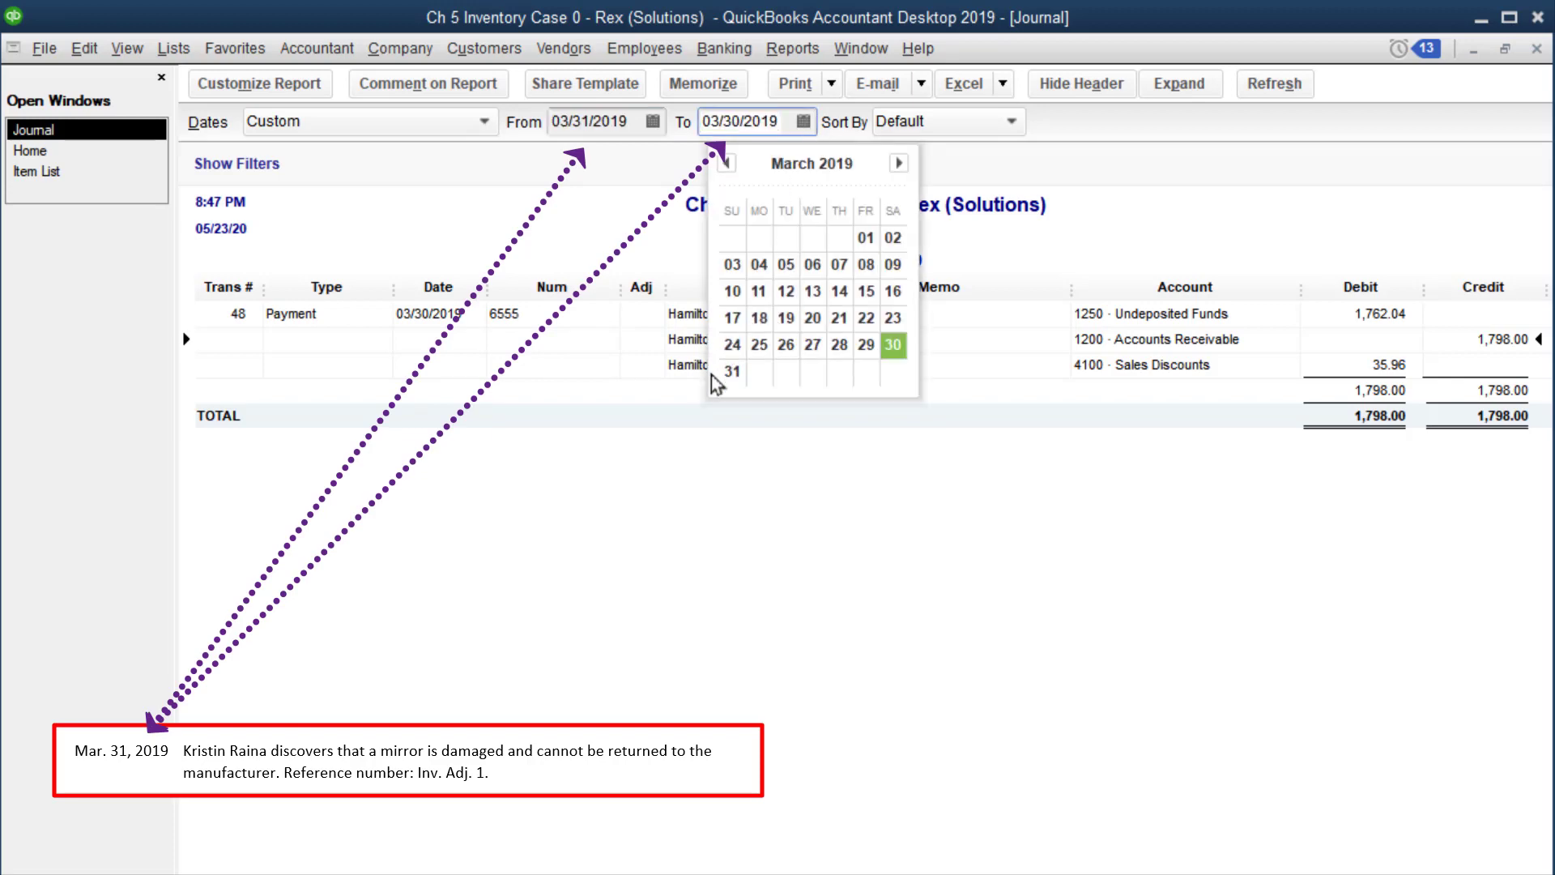
click(732, 371)
click(1266, 91)
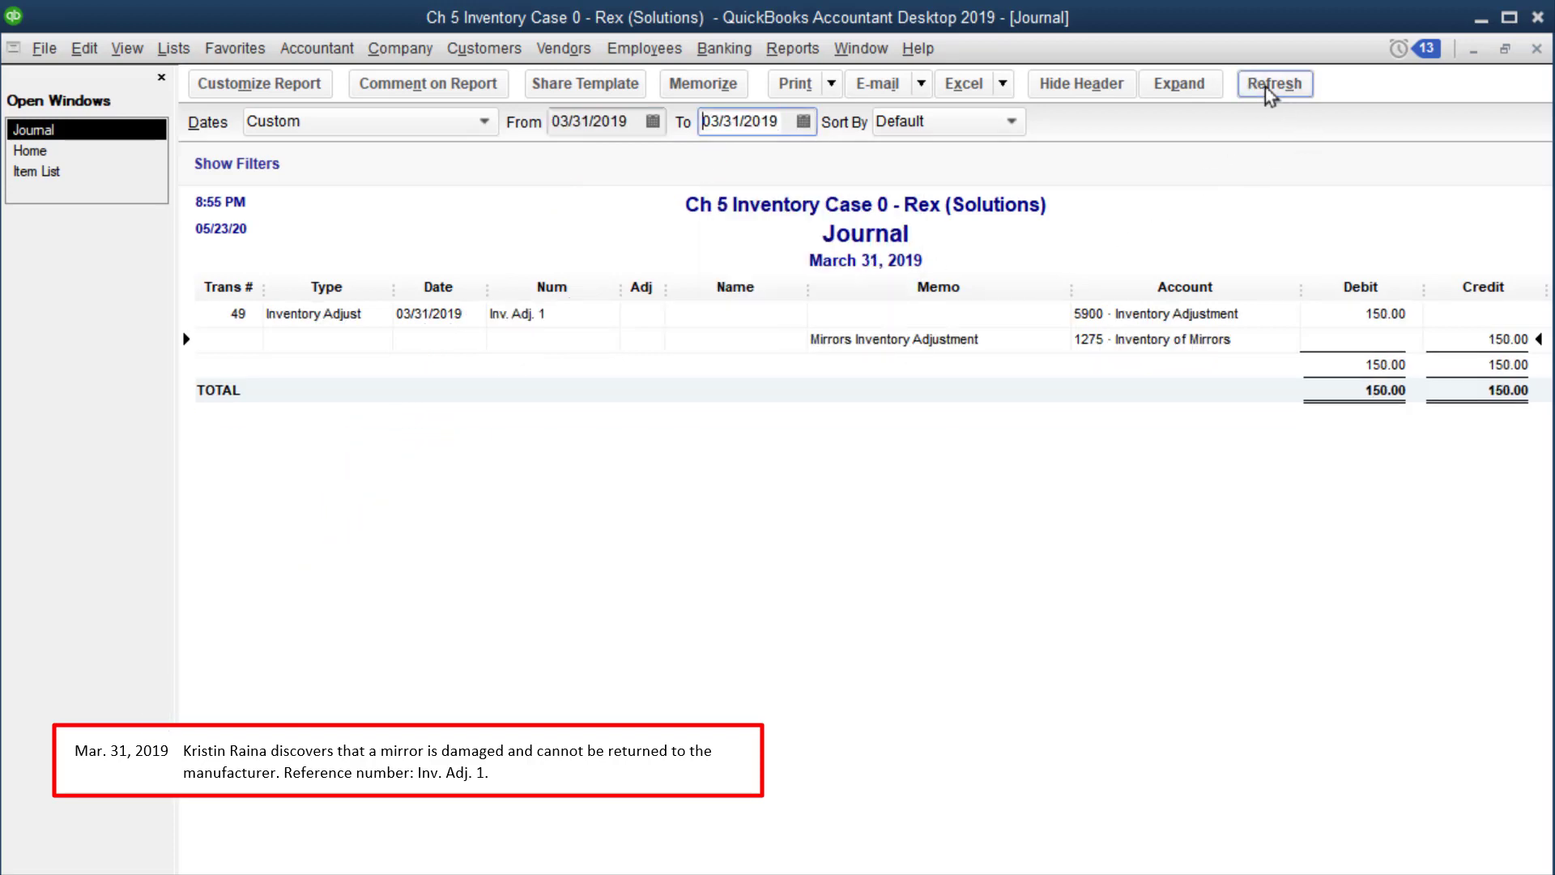